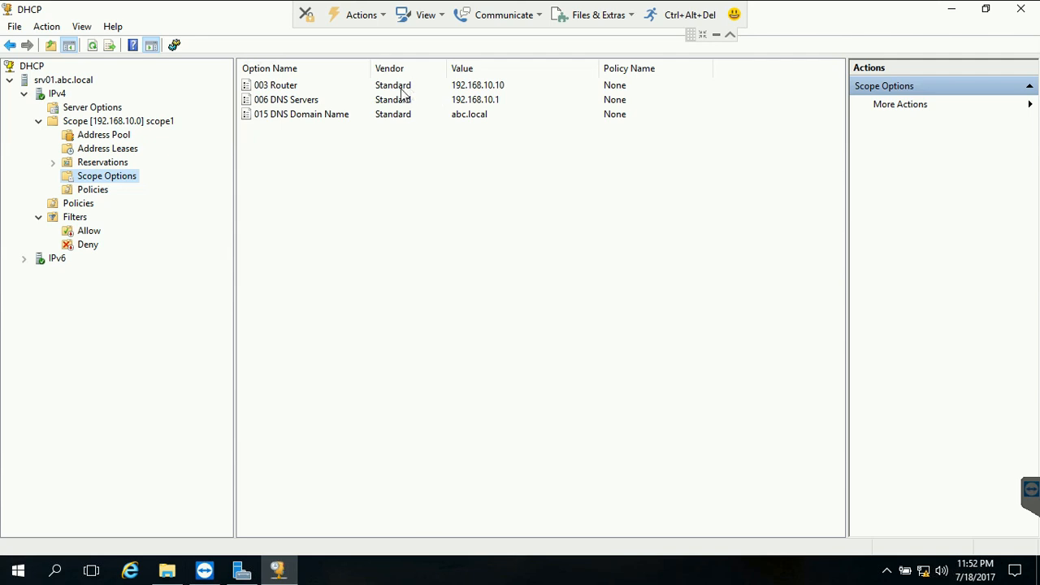
Open the option configuration for scope1's Scope Options, narrow the Available Options column and examine the 003 Router entry.
left_click(400, 98)
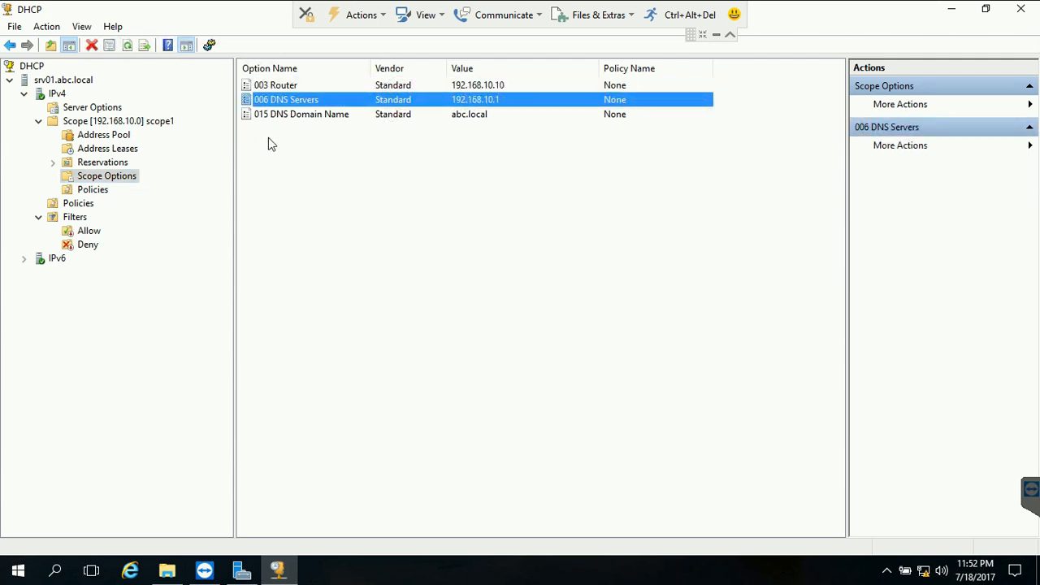
left_click(140, 122)
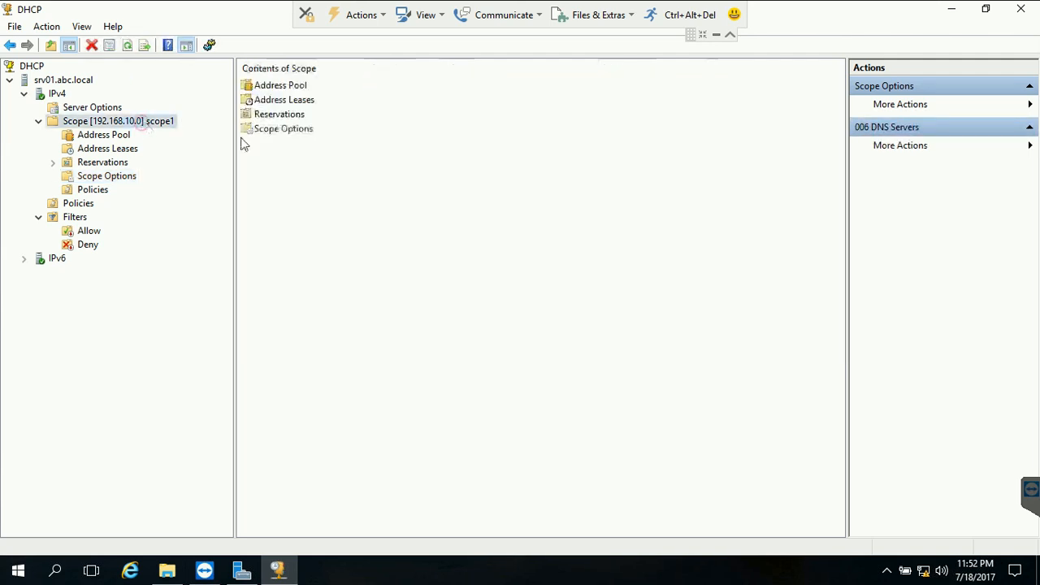
left_click(110, 181)
right_click(315, 198)
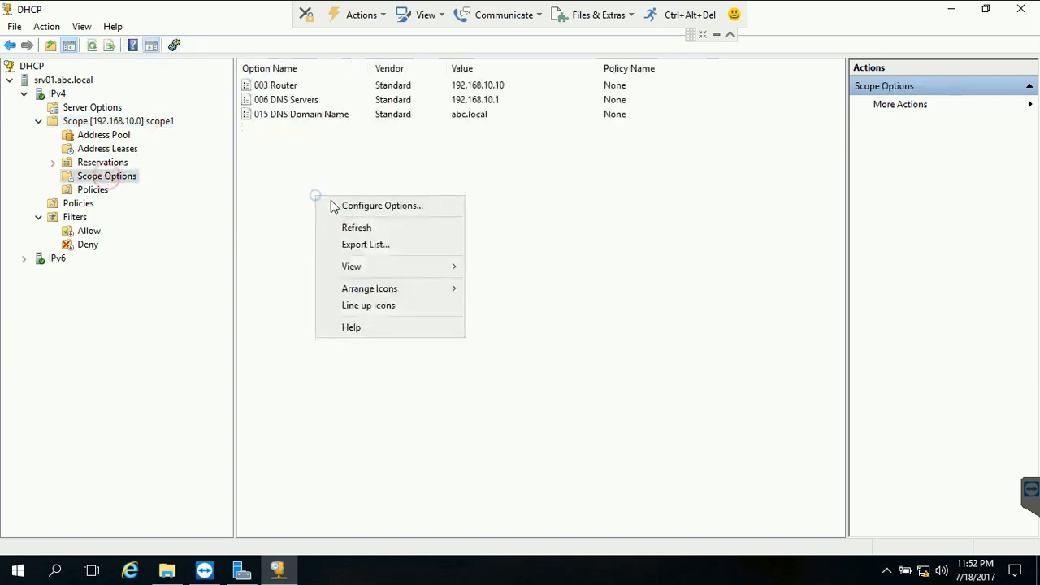
left_click(373, 212)
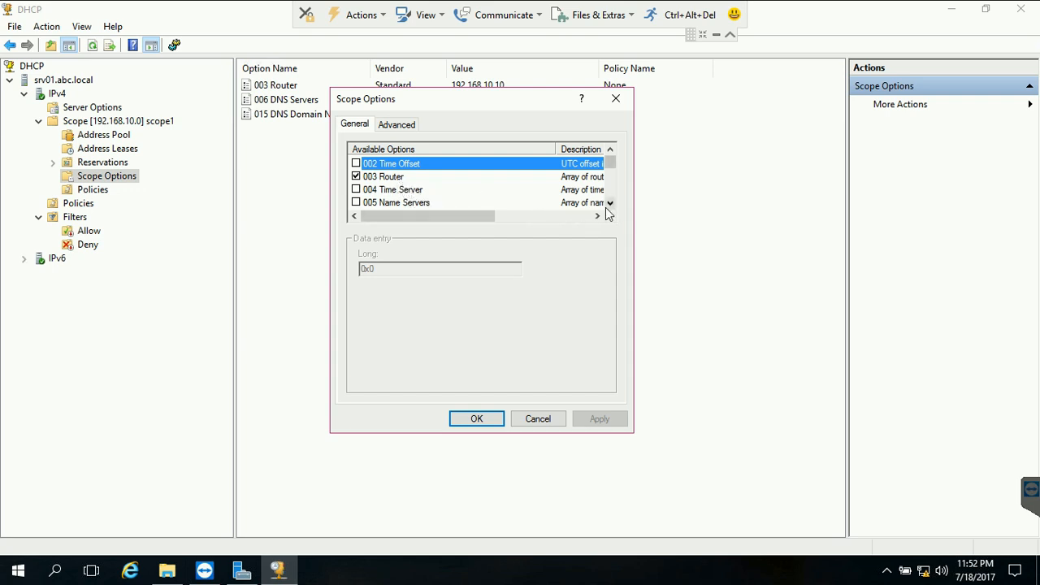
left_click_drag(556, 152, 471, 151)
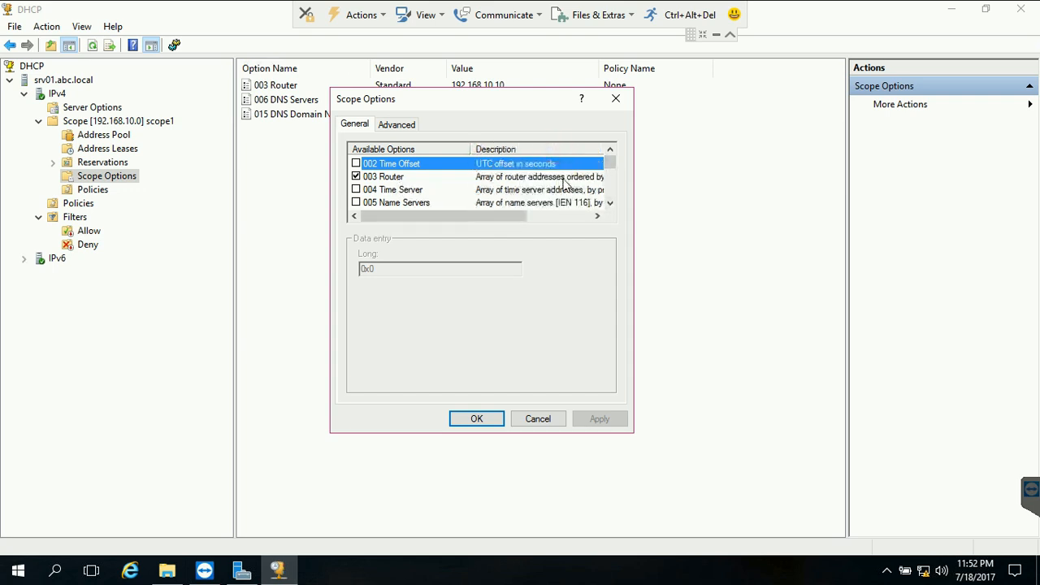
left_click(501, 184)
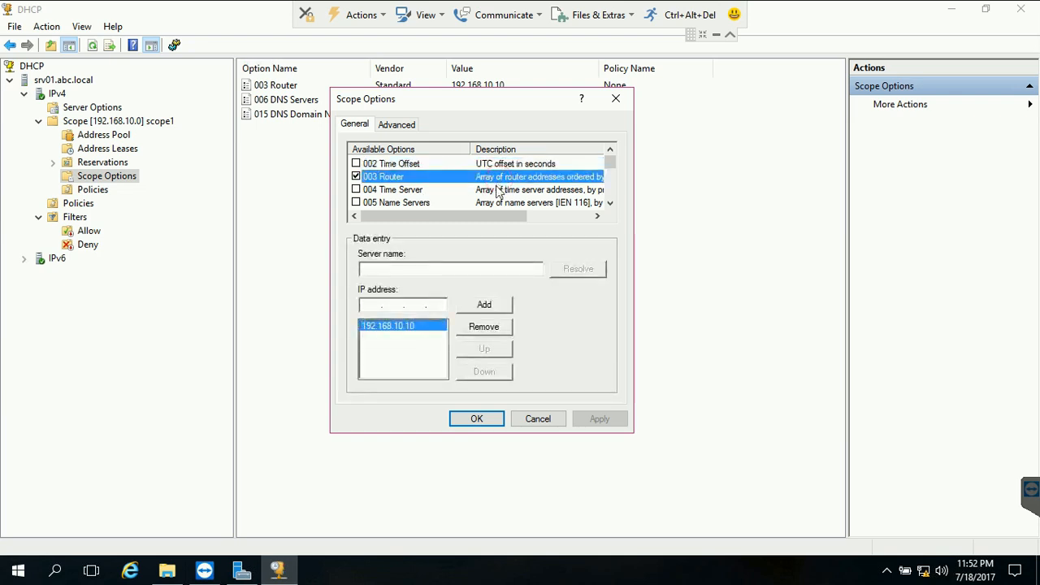
left_click(423, 192)
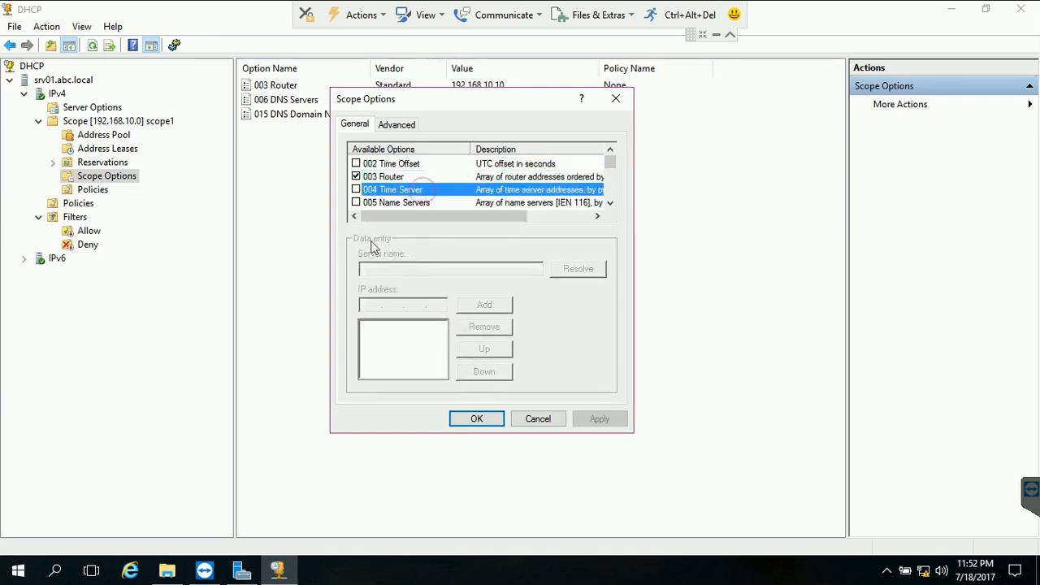
left_click(382, 177)
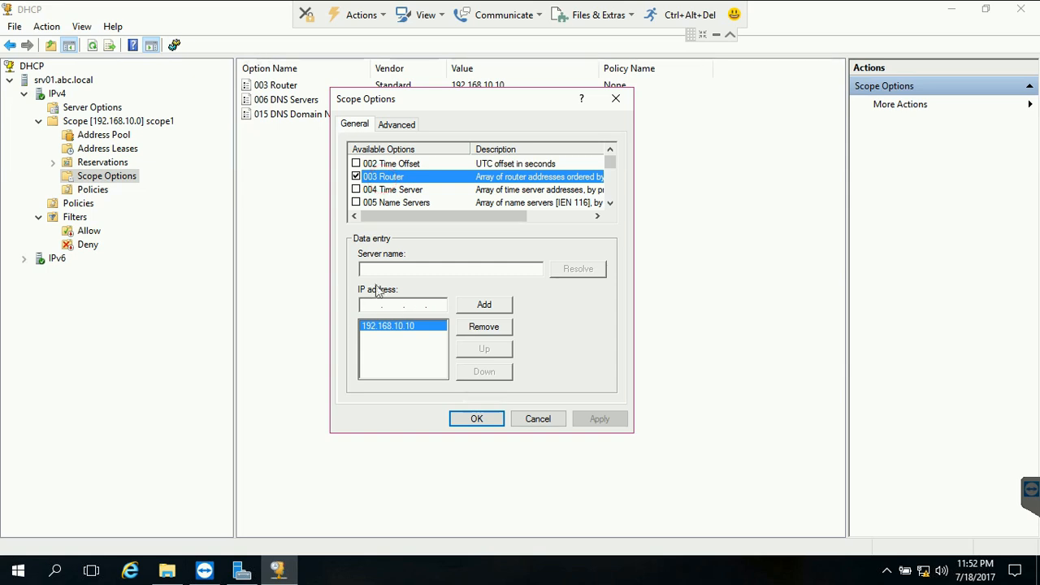
Examine the data entry of the 006 DNS Servers option in the scope option list.
left_click(610, 204)
left_click(610, 204)
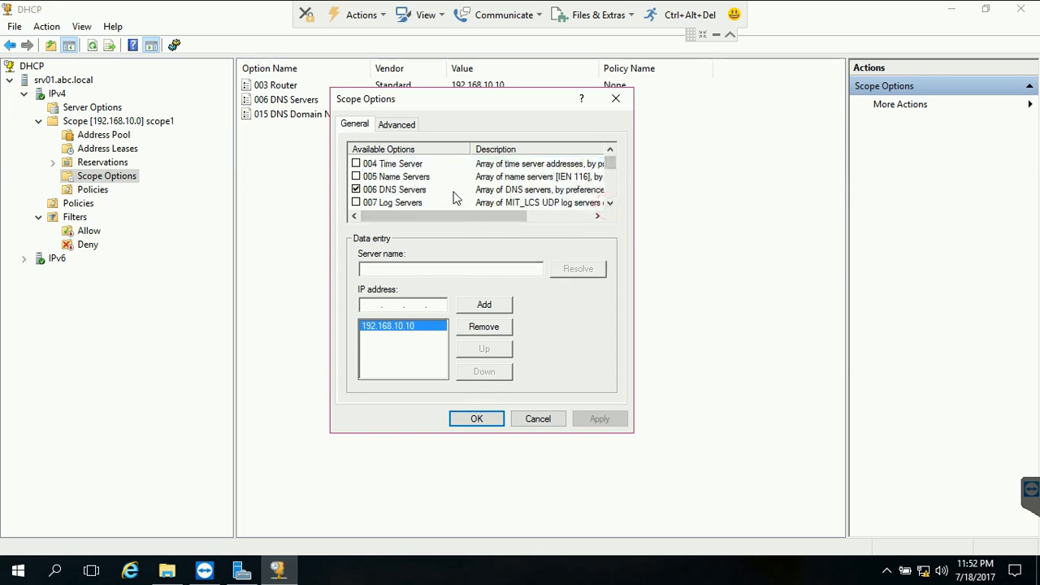
left_click(415, 194)
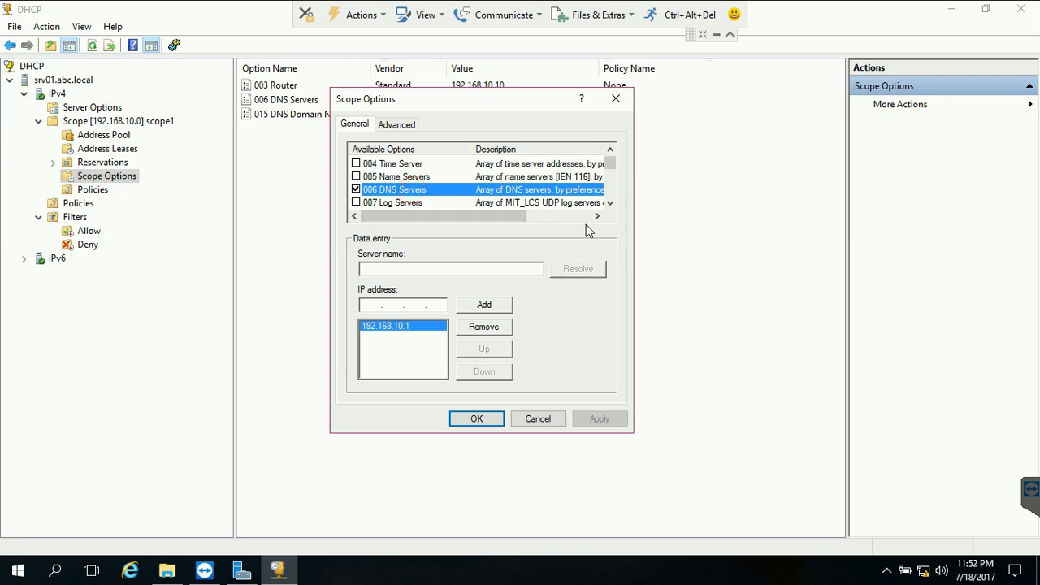
Look through the remaining available scope options down to 121 Classless Static Routes and dismiss the dialog without saving.
left_click(610, 203)
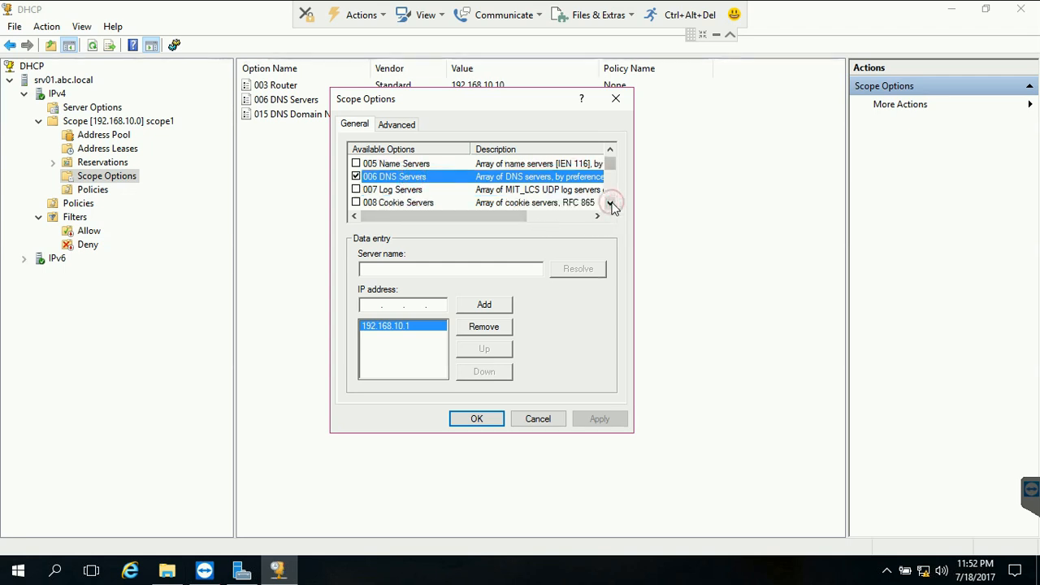
left_click(611, 203)
left_click(610, 203)
left_click(610, 204)
left_click(610, 203)
left_click(610, 203)
left_click(610, 204)
left_click(611, 203)
left_click(610, 204)
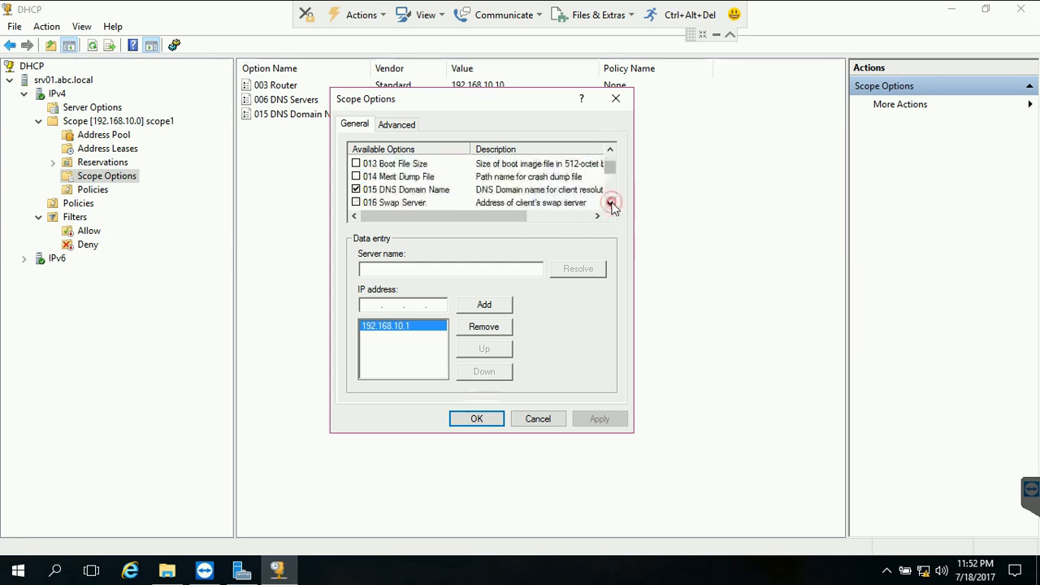
left_click(610, 204)
left_click(610, 203)
left_click(610, 203)
left_click(610, 203)
left_click(610, 203)
left_click(610, 203)
left_click(610, 204)
left_click(610, 203)
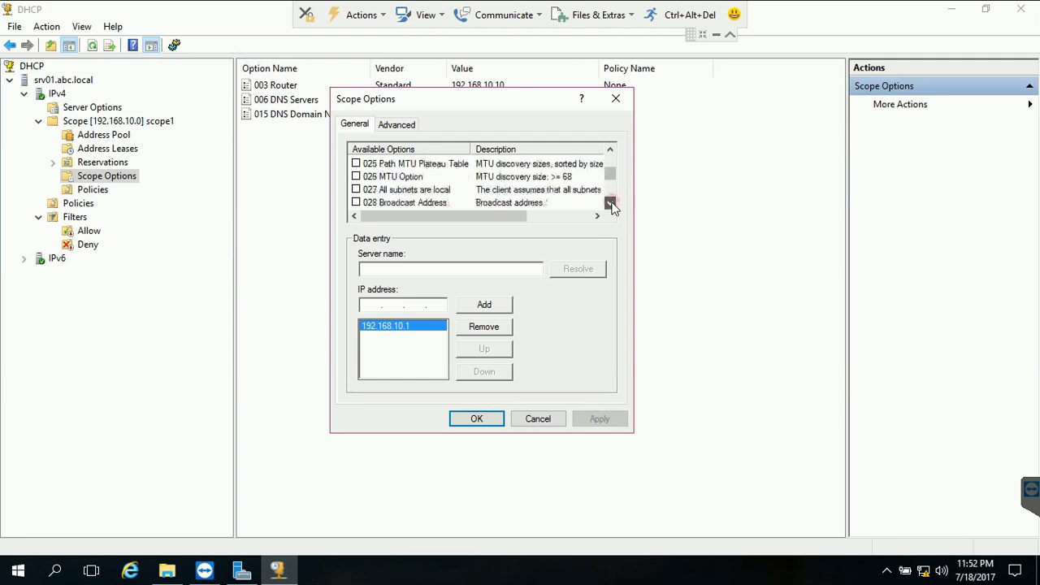
left_click(610, 204)
left_click(610, 203)
left_click(610, 203)
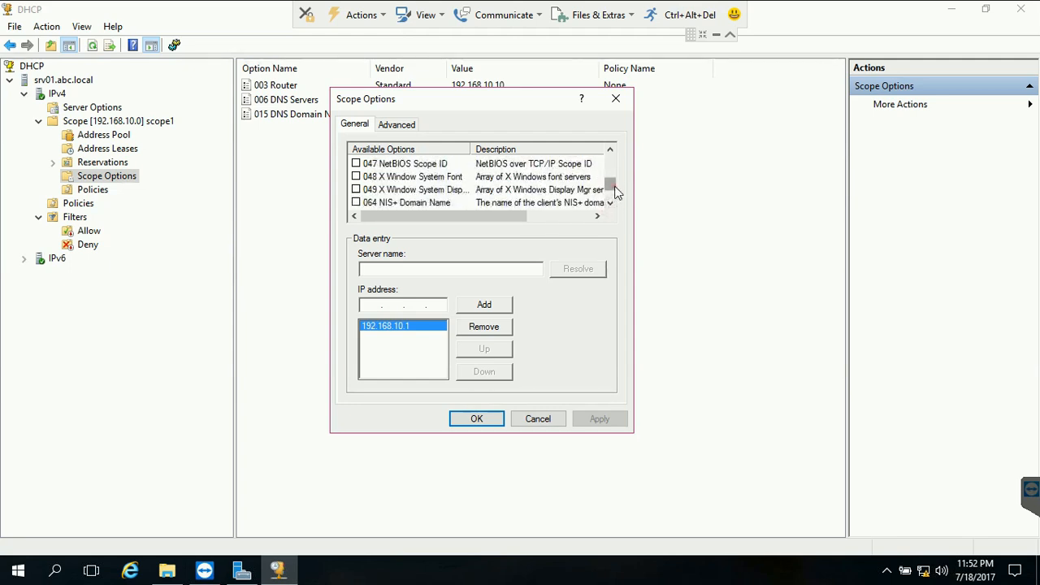
left_click_drag(615, 192, 611, 196)
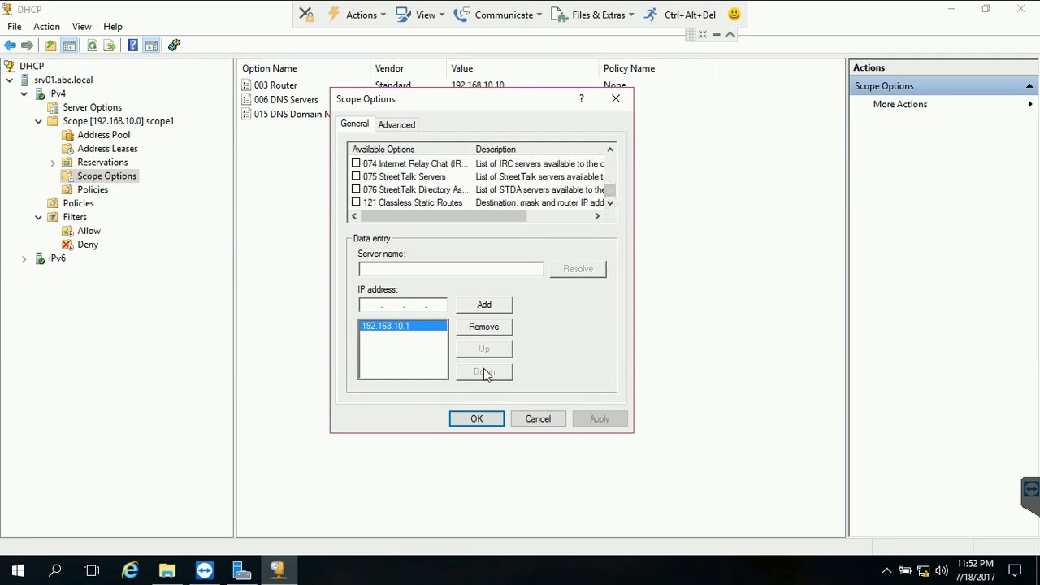
left_click(537, 420)
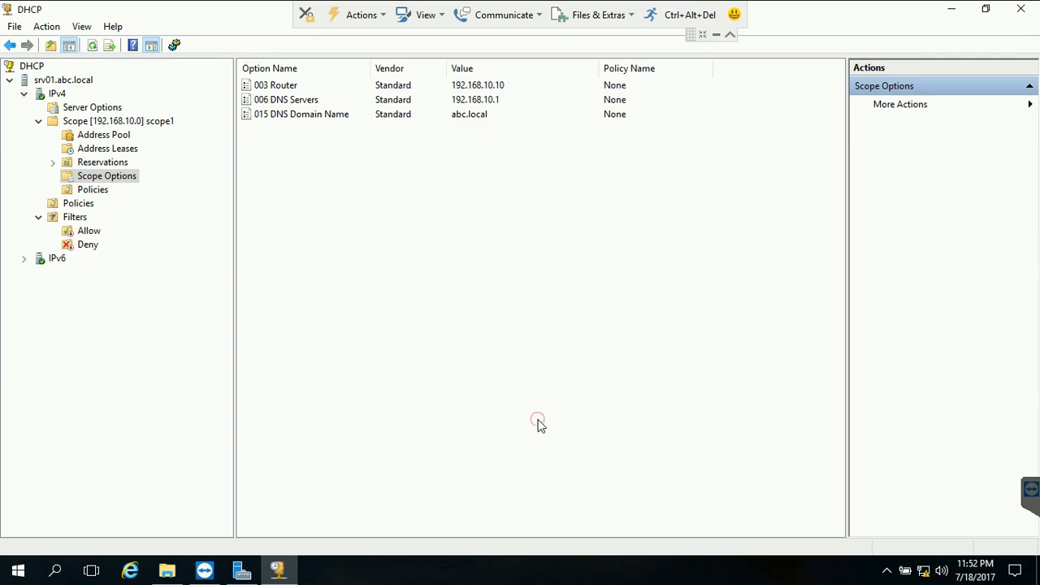
Open the IPv4 Server Options configuration, examine the 006 DNS Servers entry and dismiss the dialog without saving.
left_click(38, 121)
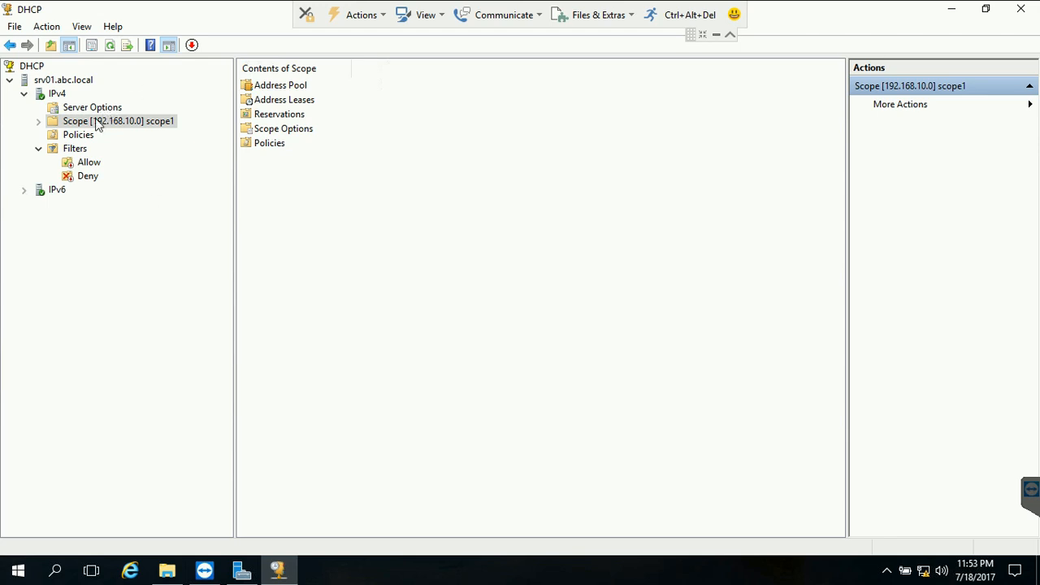
left_click(33, 121)
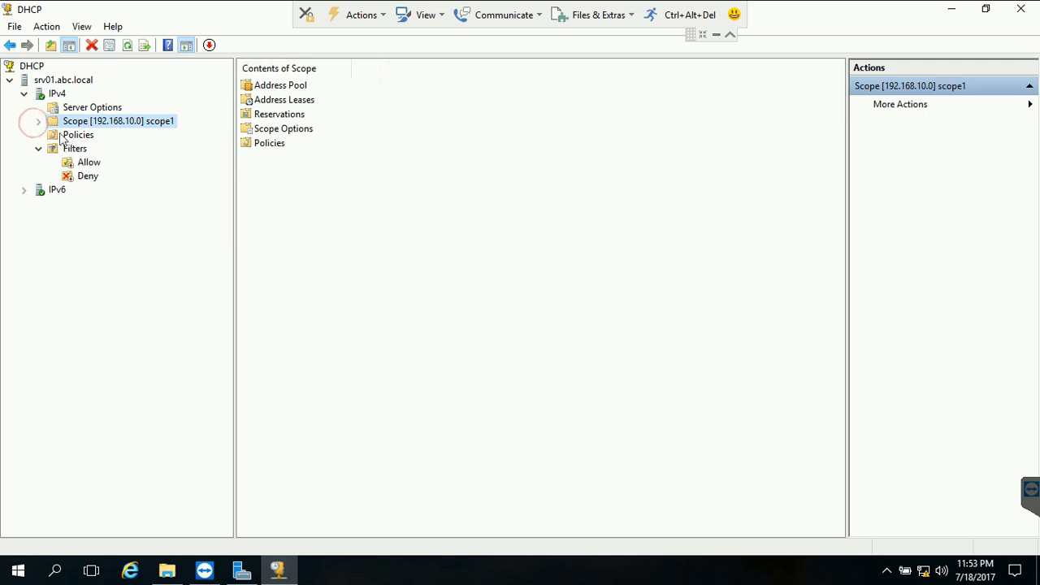
left_click(87, 112)
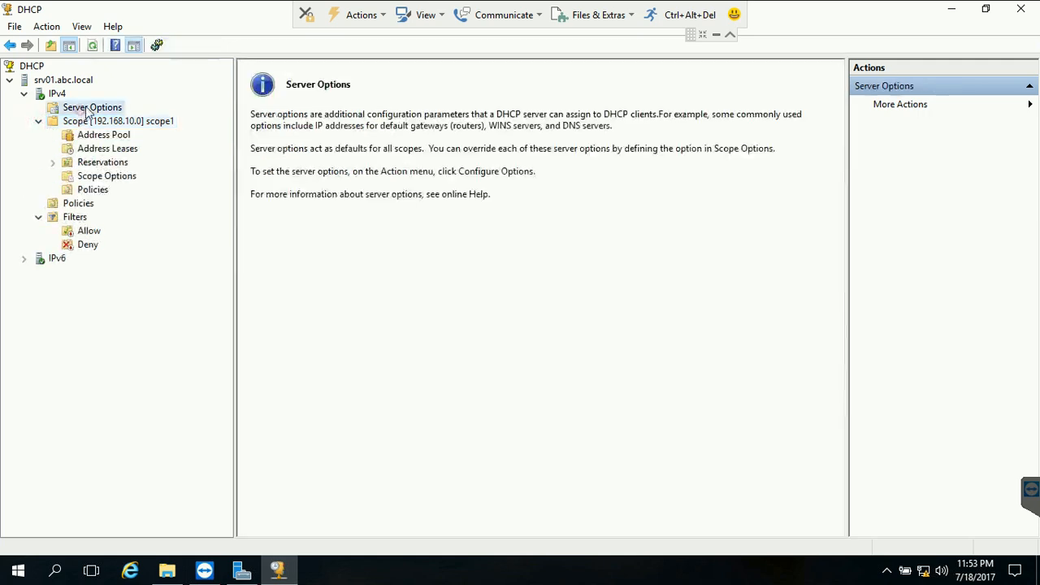
right_click(90, 107)
left_click(121, 114)
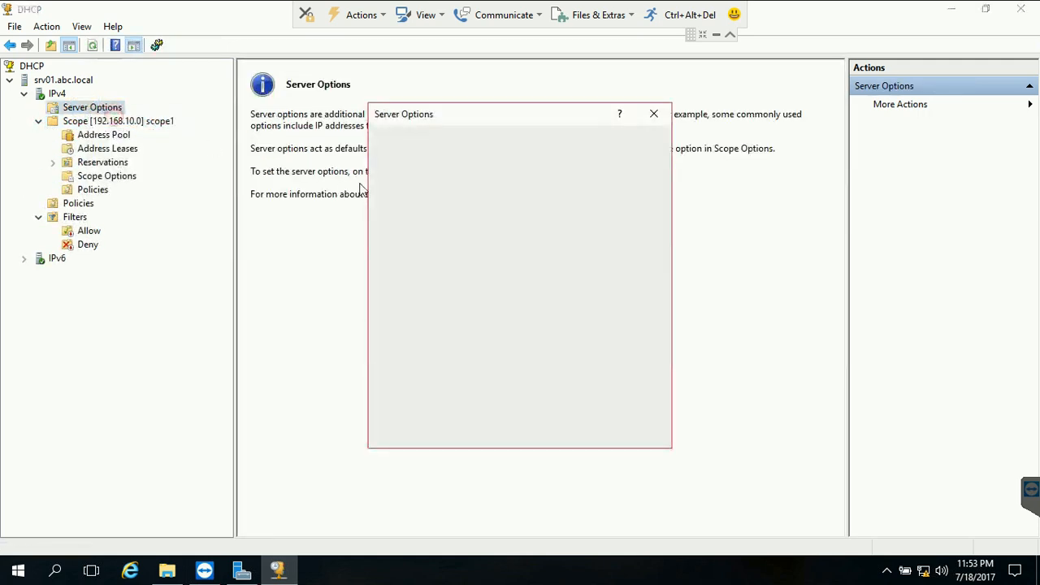
scroll(386, 192, "down", 1)
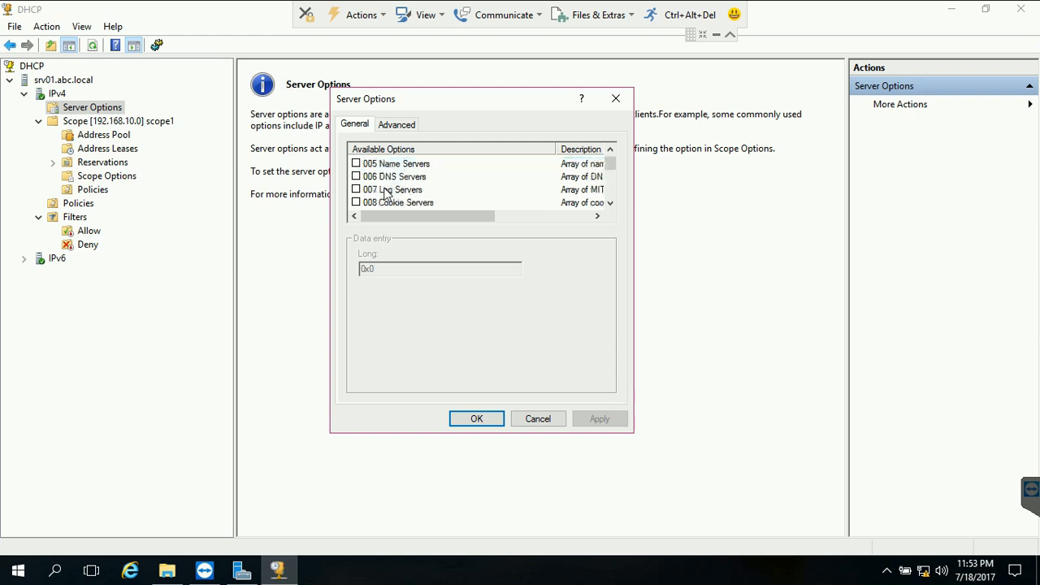
left_click(367, 180)
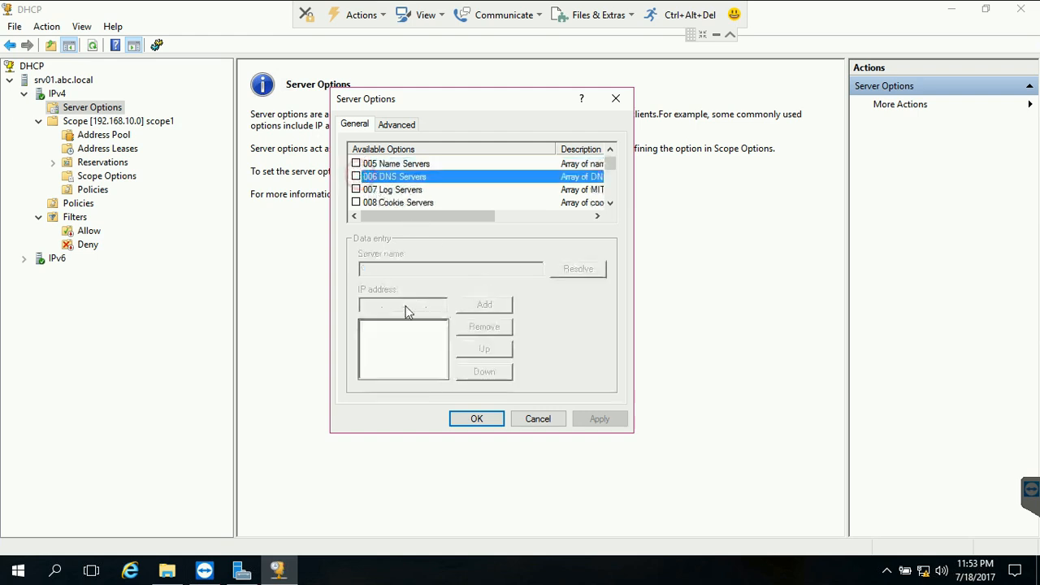
left_click(540, 419)
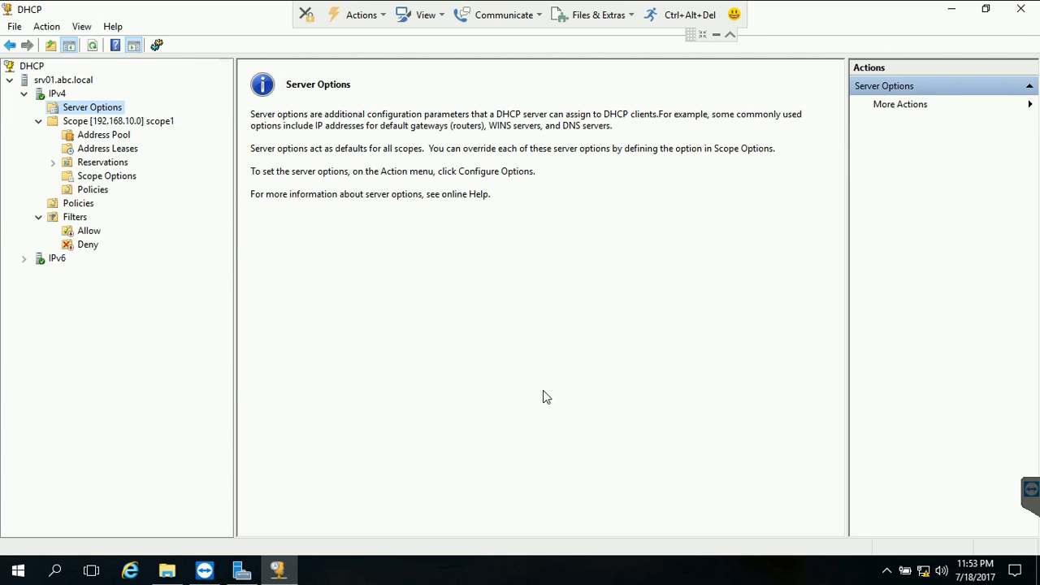
Try to add a new filter to the Allow list with the MAC address 3274eadad.
left_click(80, 218)
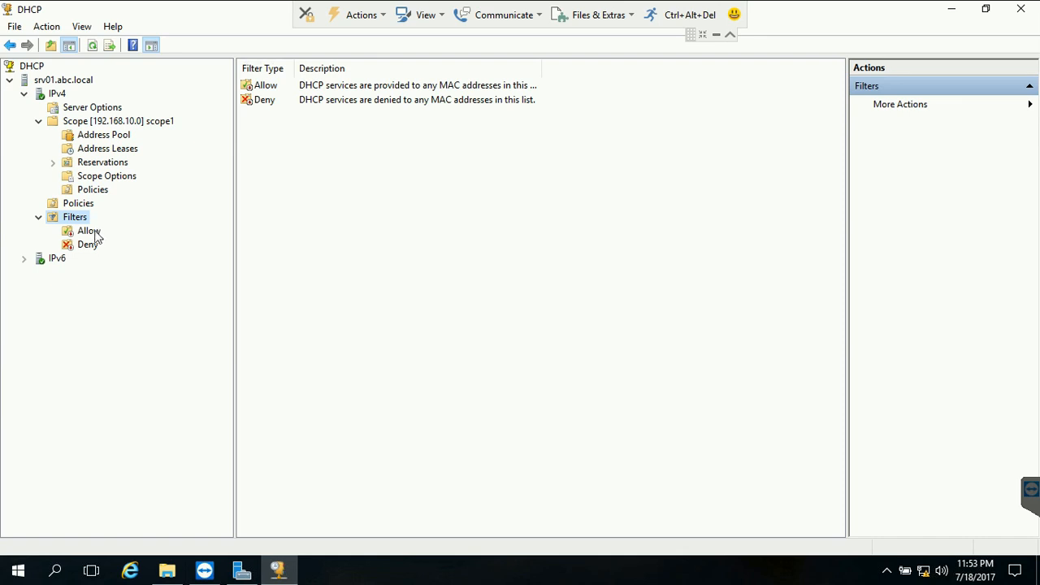
left_click(95, 231)
right_click(92, 231)
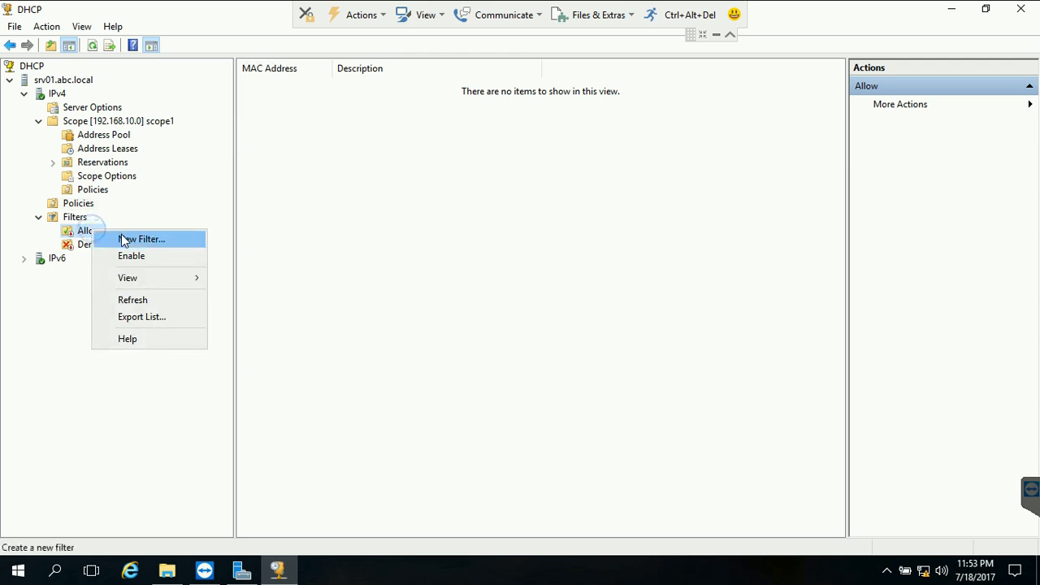
left_click(123, 240)
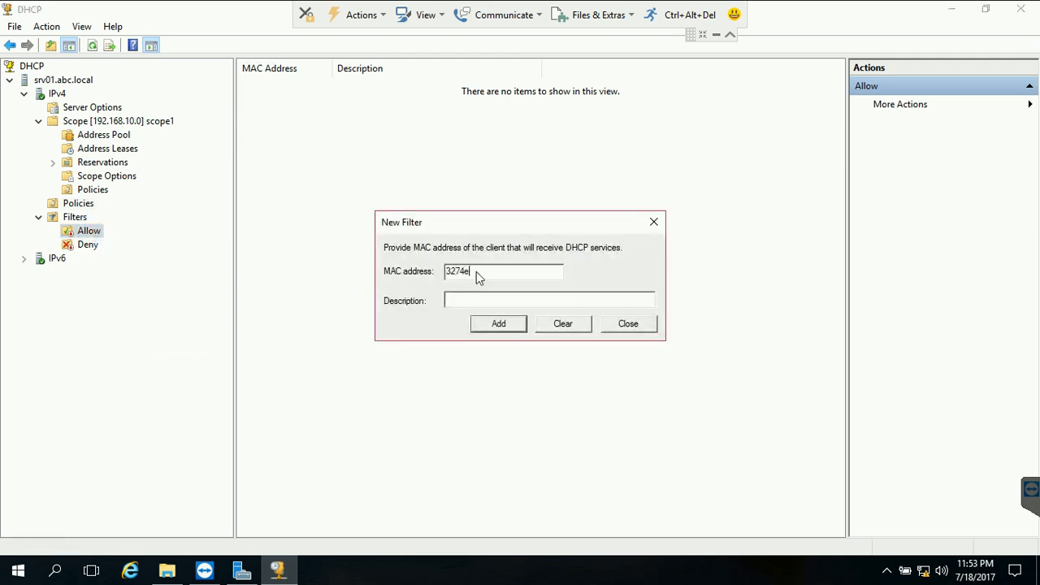
left_click(500, 325)
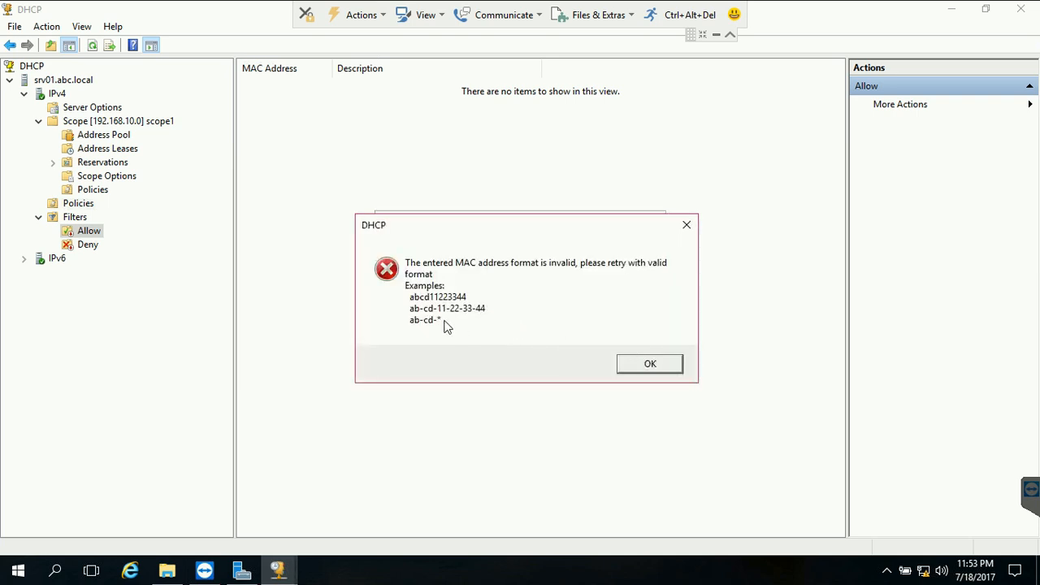
left_click(627, 366)
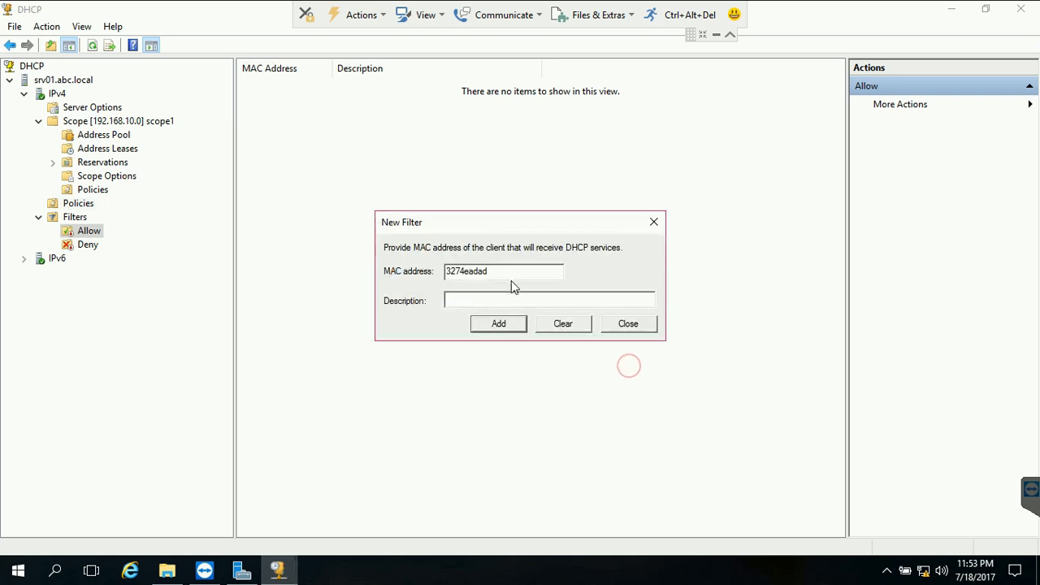
Add an Allow filter with the MAC address pattern ab-cd-* and close the New Filter dialog.
left_click_drag(510, 275, 346, 267)
type("ab-cd-*")
left_click(486, 327)
left_click(623, 323)
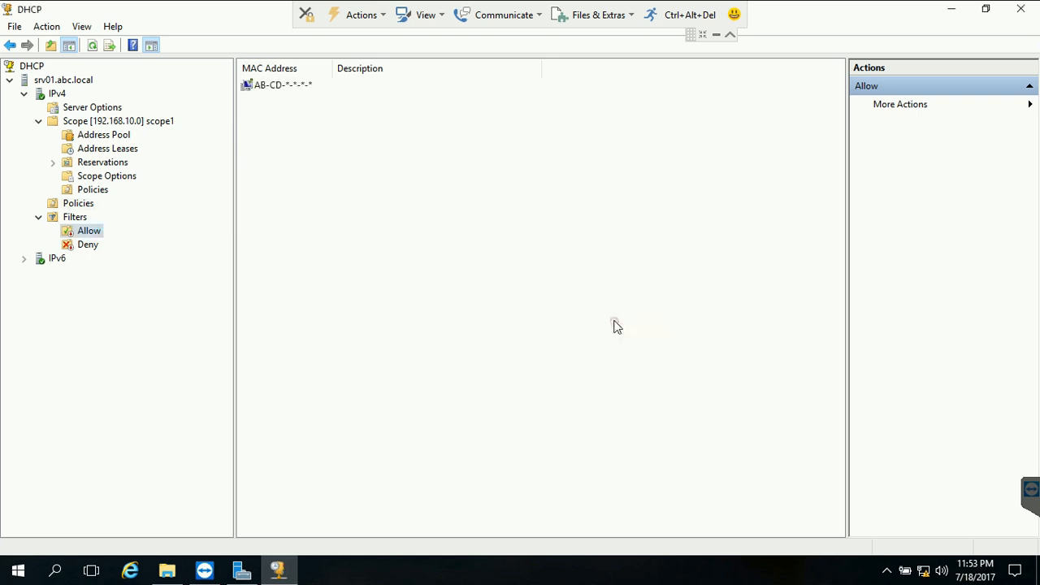
Move the AB-CD MAC address filter from the Allow list to the Deny list.
left_click(302, 88)
right_click(302, 90)
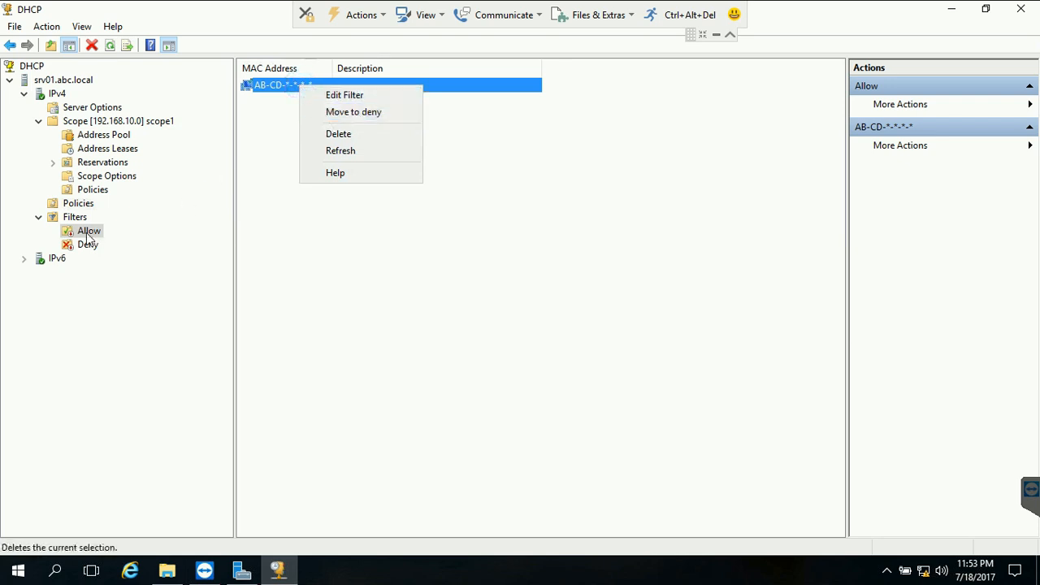
left_click(269, 117)
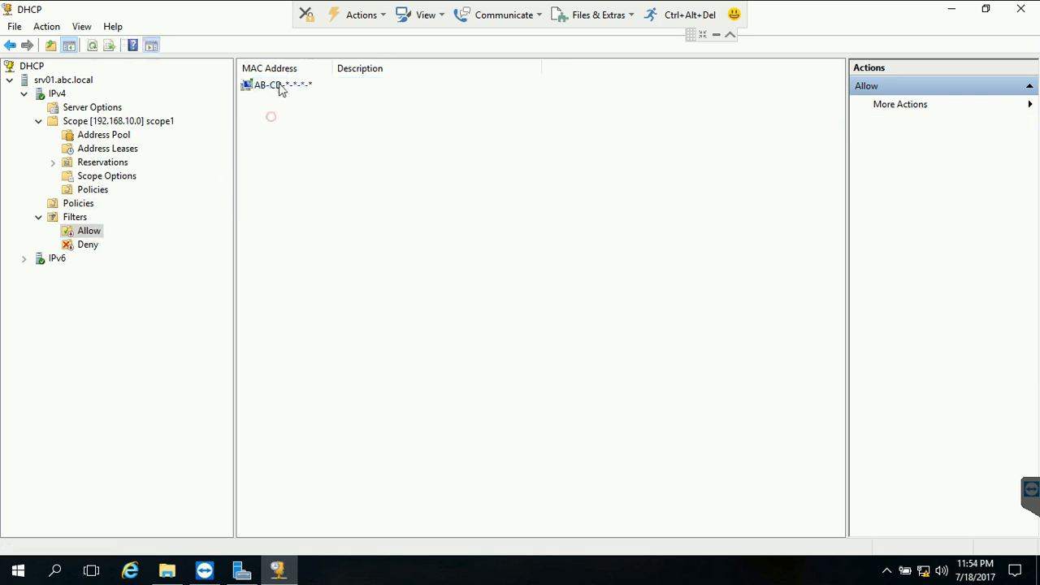
right_click(280, 83)
left_click(316, 112)
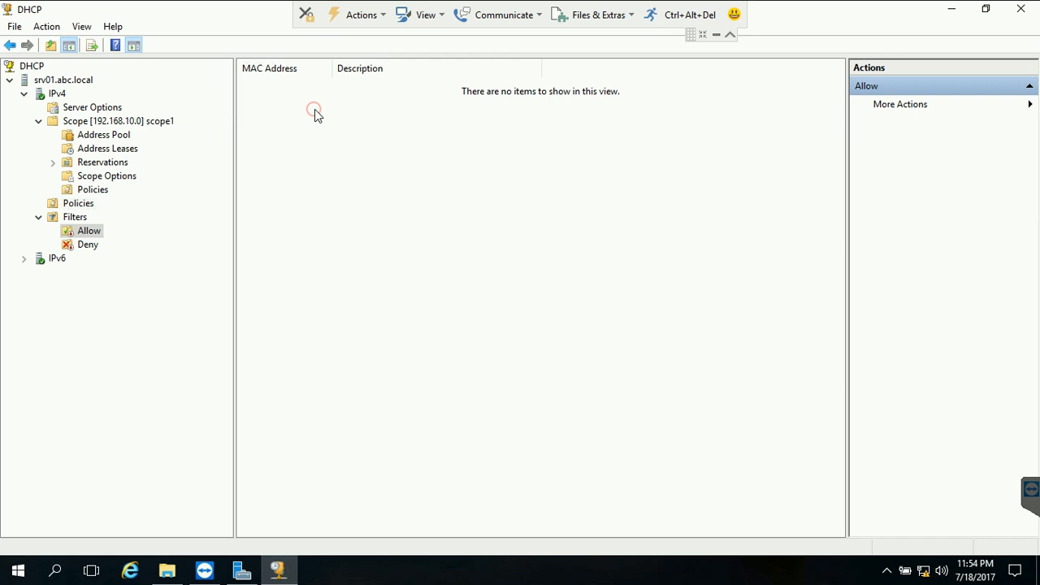
Add a Deny filter with the MAC address pattern ab-cf-* and close the New Filter dialog.
left_click(90, 245)
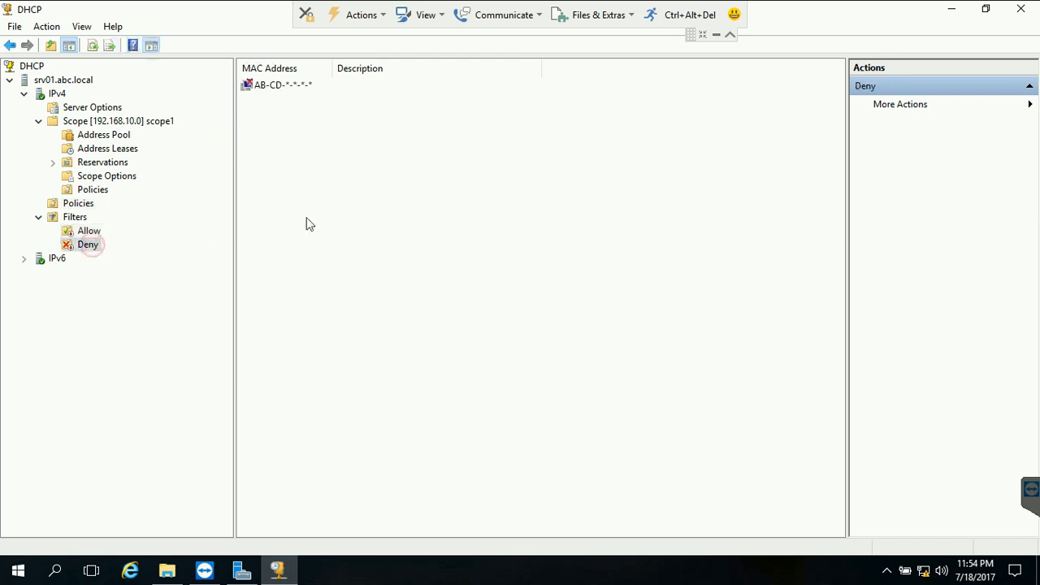
right_click(96, 246)
left_click(138, 257)
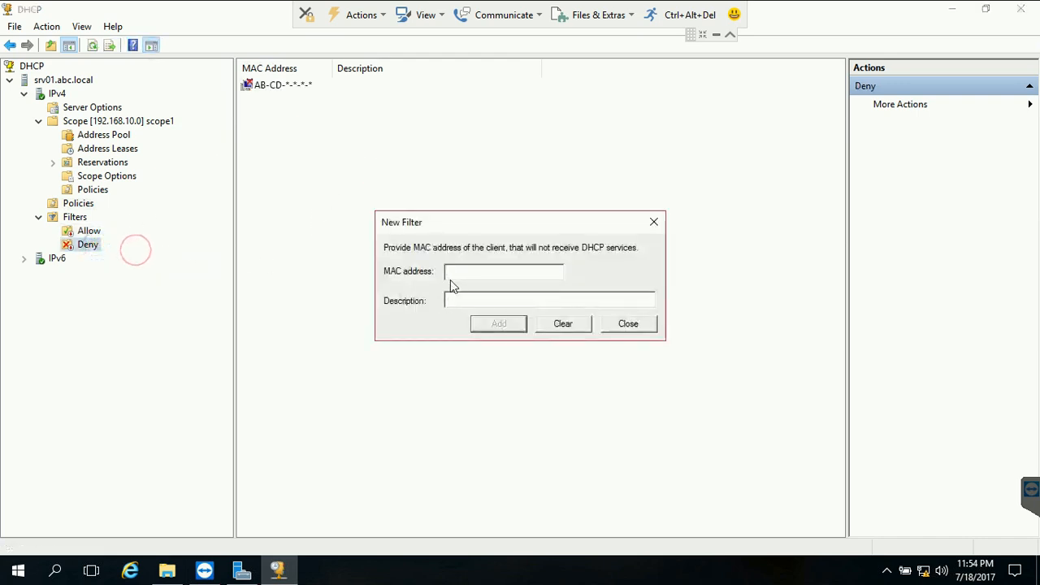
type("ab-cf-")
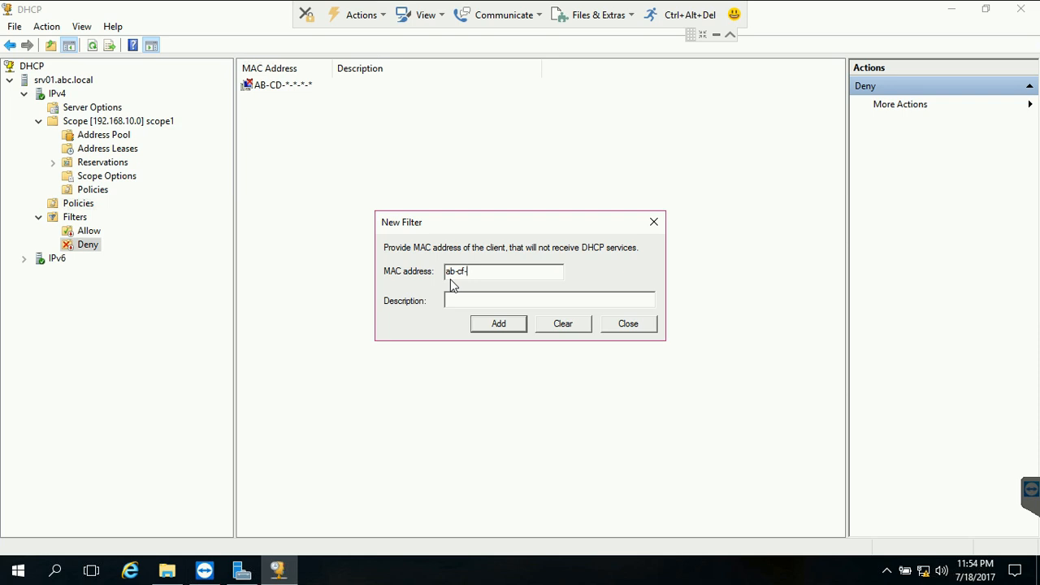
type("*")
left_click(504, 323)
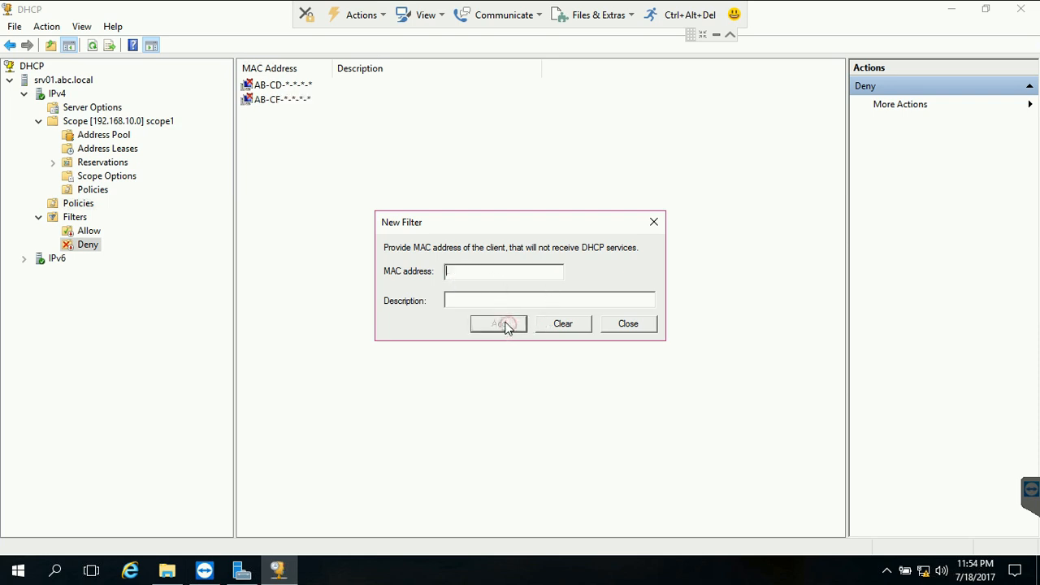
left_click(624, 326)
Move the AB-CF MAC address filter from the Deny list to the Allow list, and check both lists.
left_click(301, 101)
right_click(302, 101)
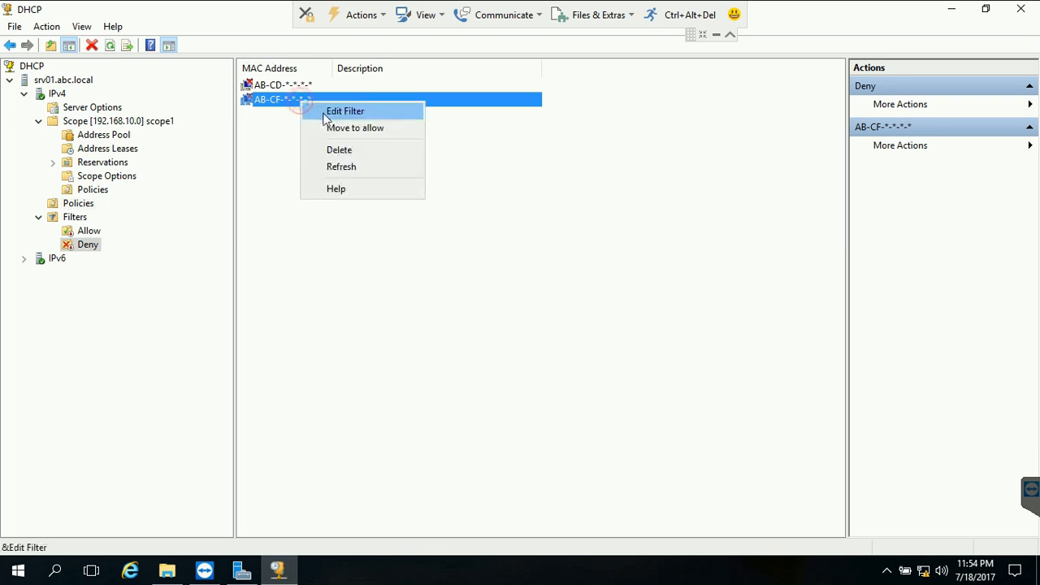
left_click(337, 123)
left_click(89, 230)
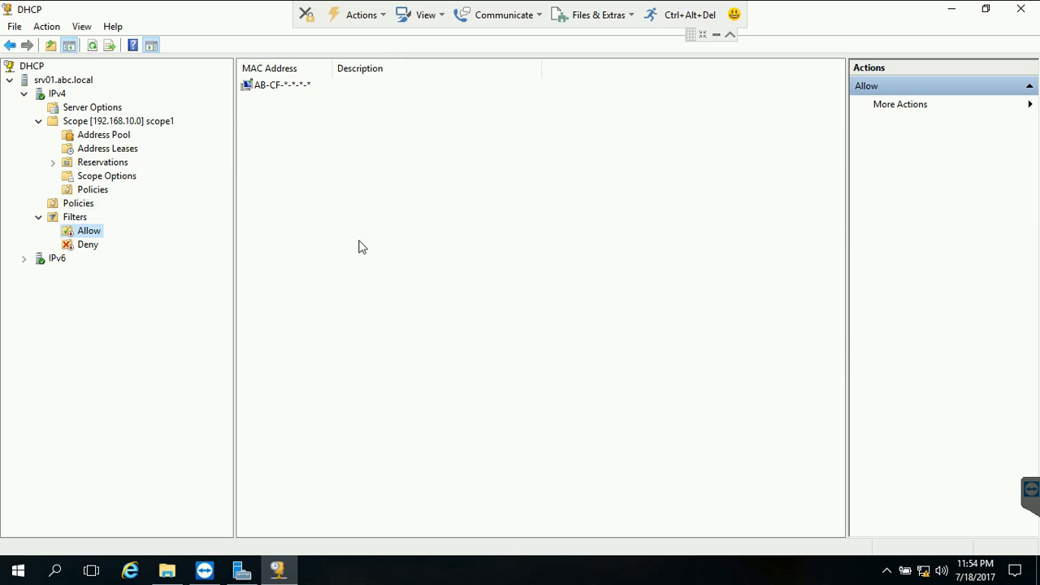
left_click(82, 247)
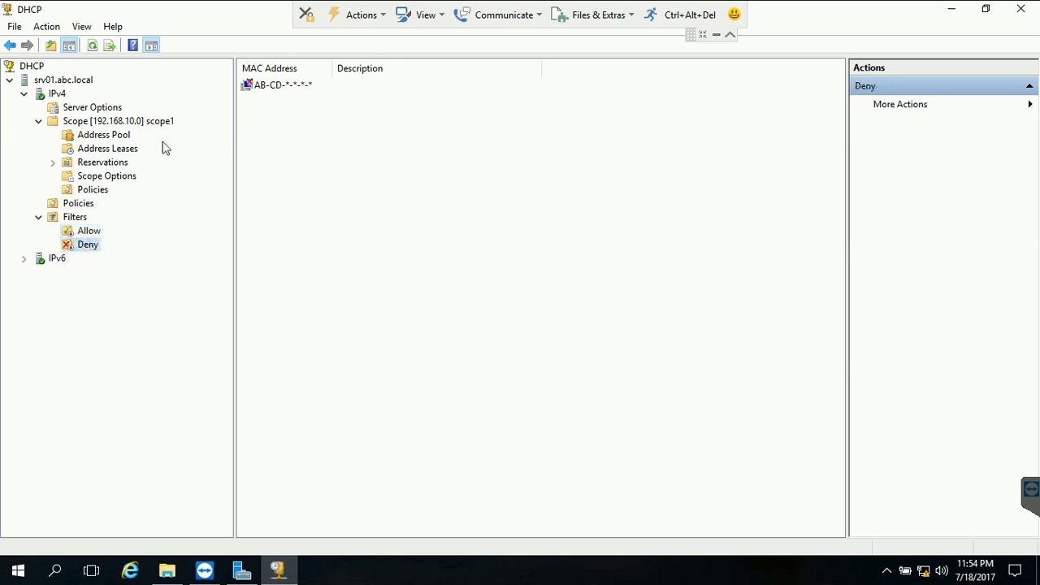
Display the statistics of scope1, examine the total, in-use and available address entries, and close the statistics window.
left_click(139, 121)
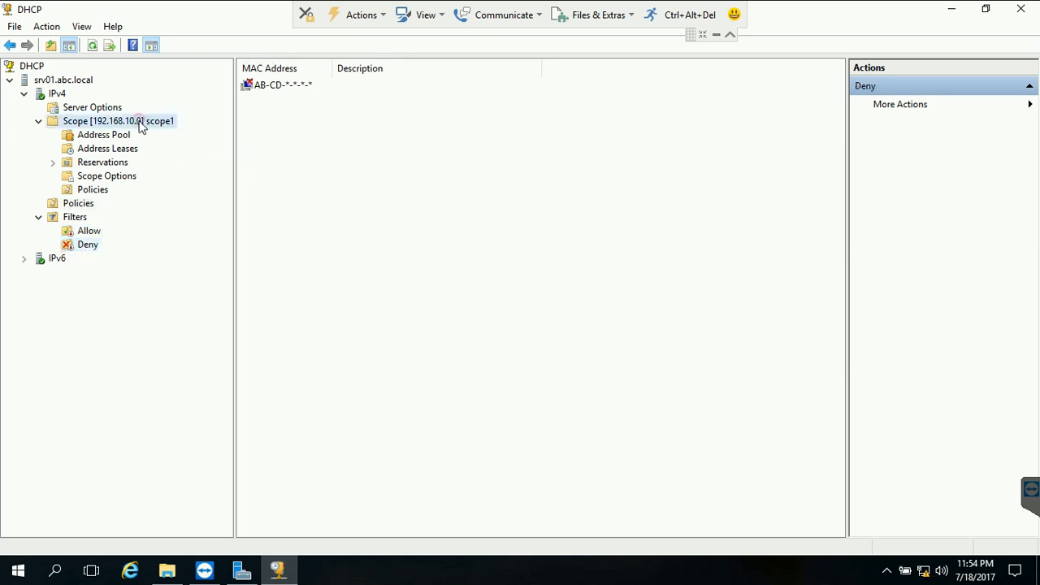
right_click(140, 122)
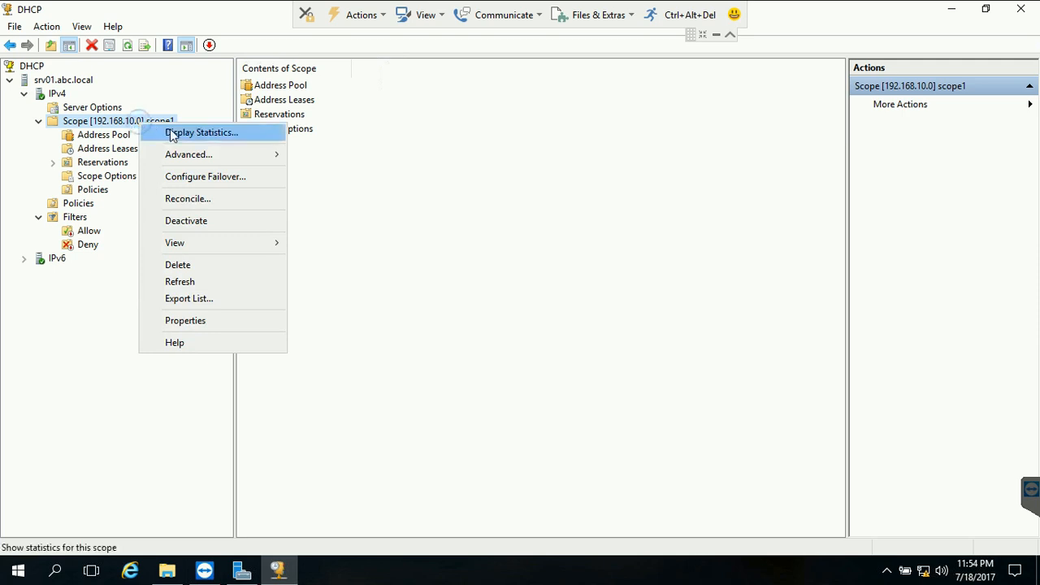
left_click(173, 134)
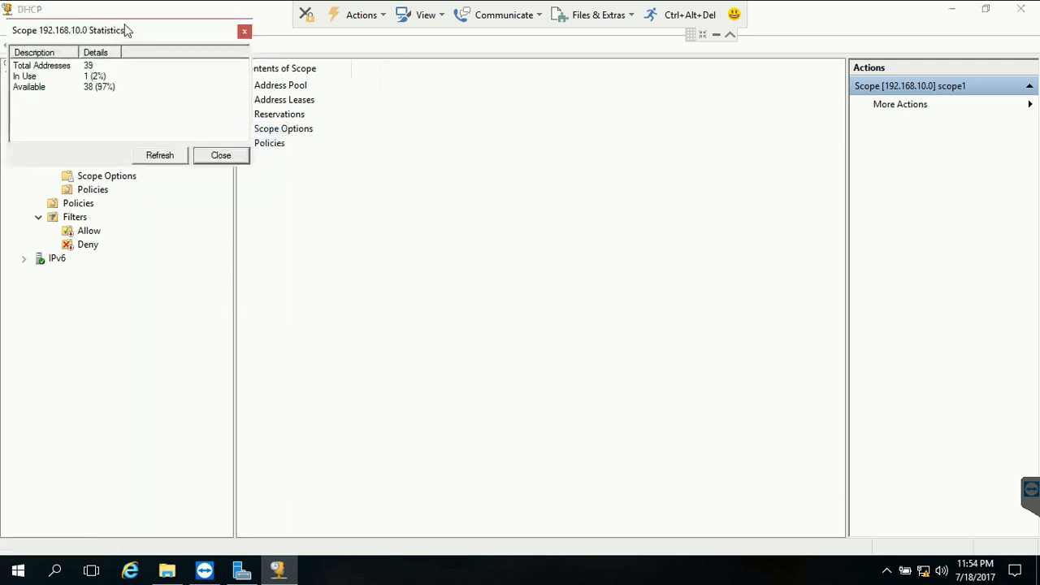
left_click_drag(128, 30, 507, 123)
left_click(451, 164)
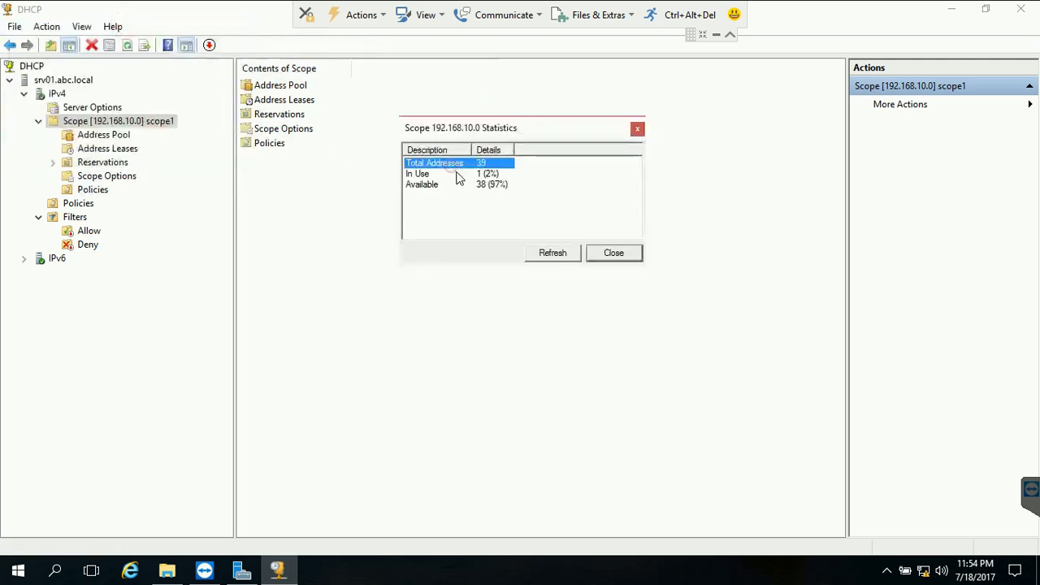
left_click(458, 175)
left_click(489, 185)
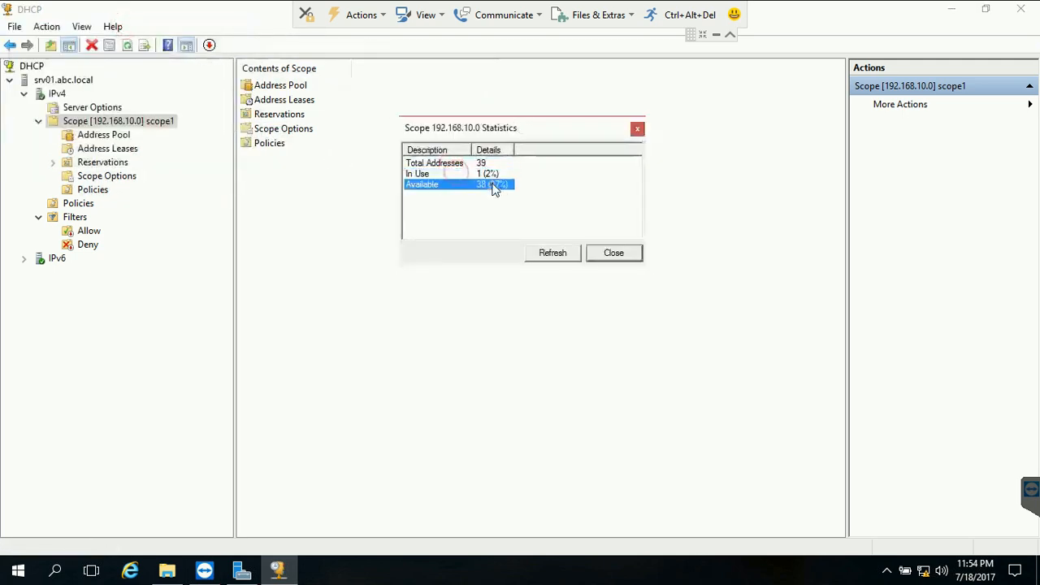
left_click(606, 255)
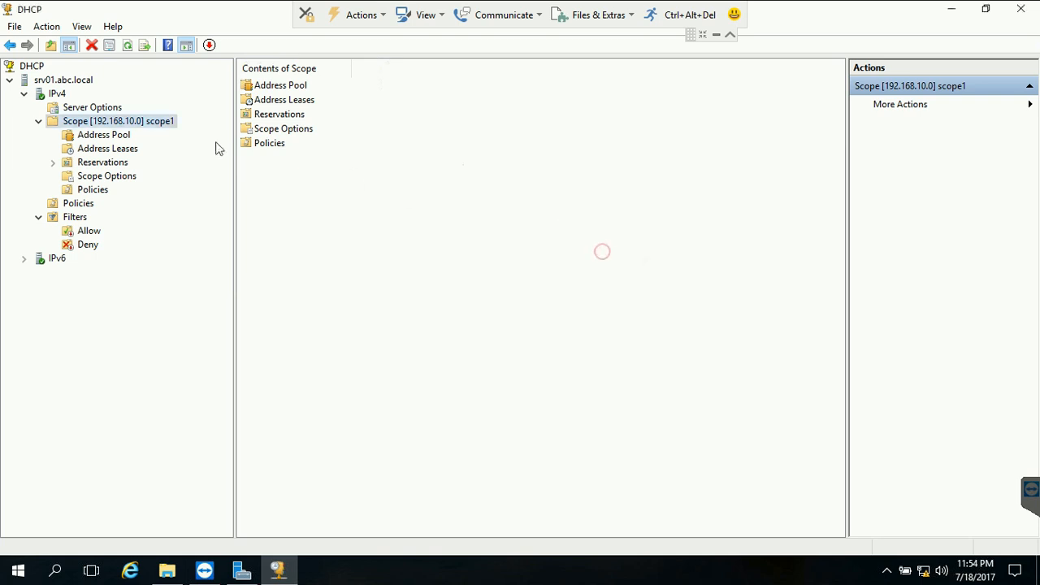
Open the properties of scope1, review the general, DNS and advanced settings, and dismiss the dialog without saving.
right_click(154, 121)
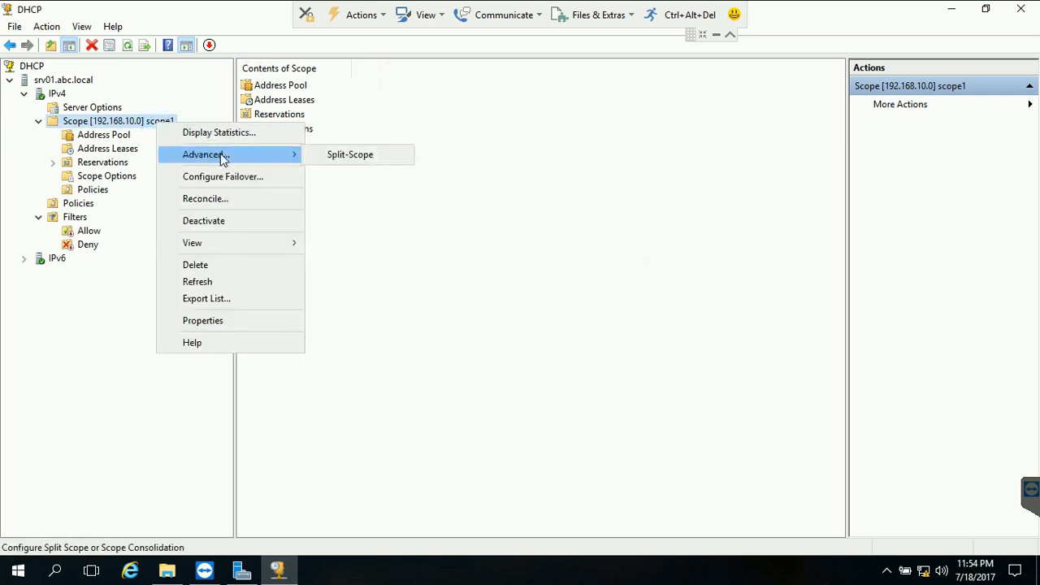
left_click(229, 323)
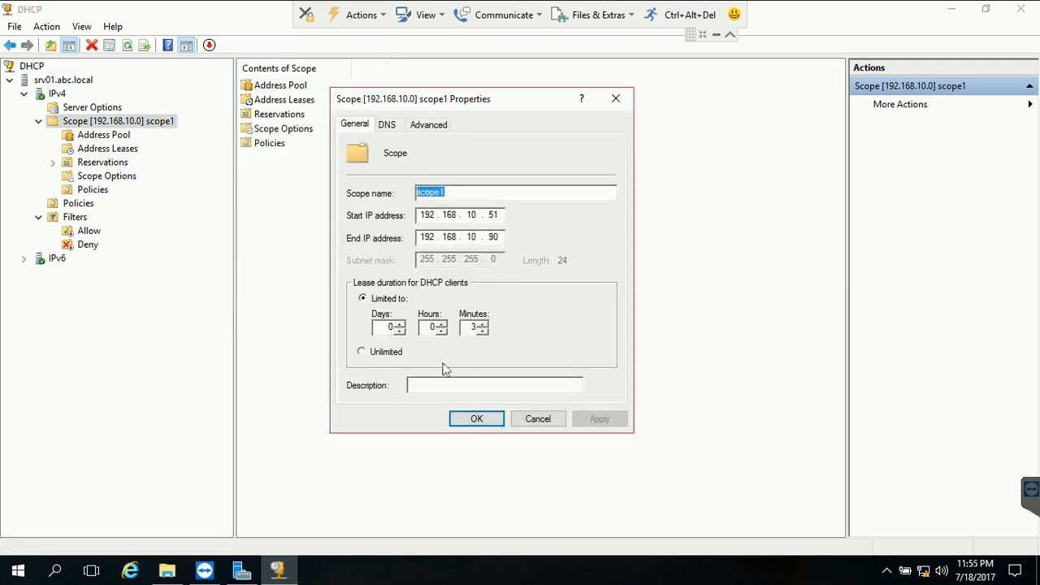
left_click(389, 128)
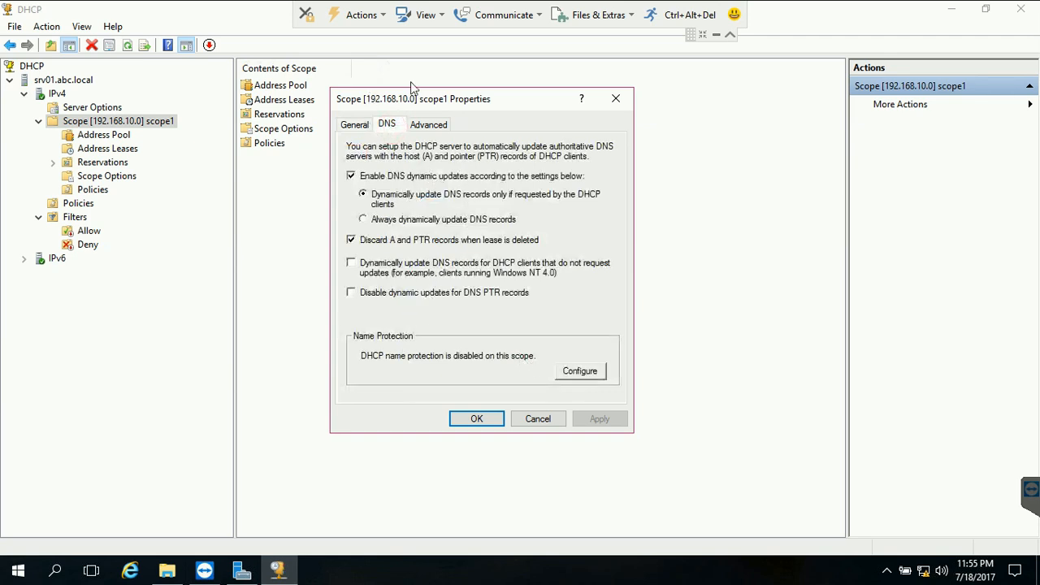
left_click(427, 124)
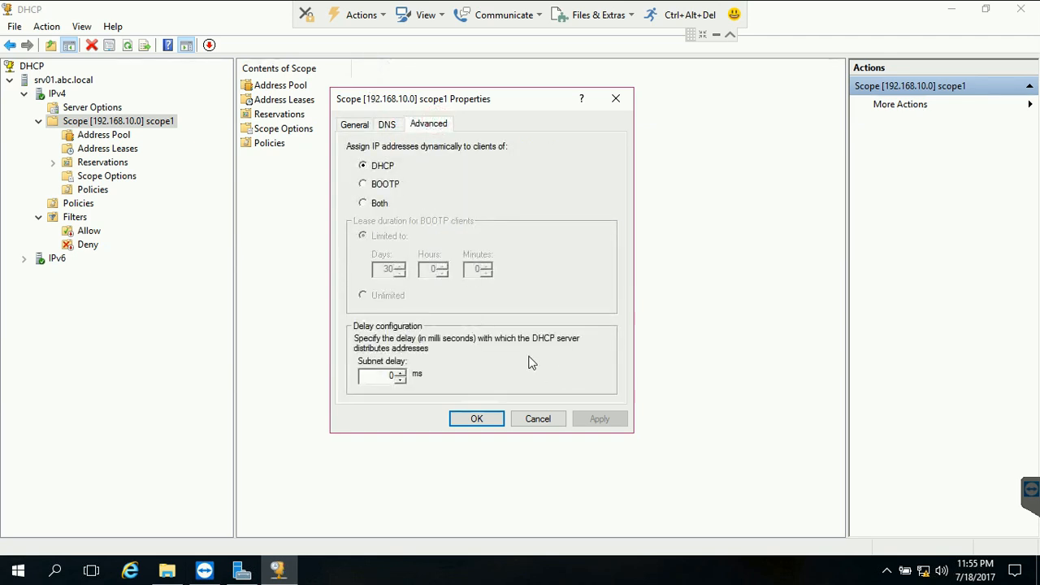
left_click(536, 419)
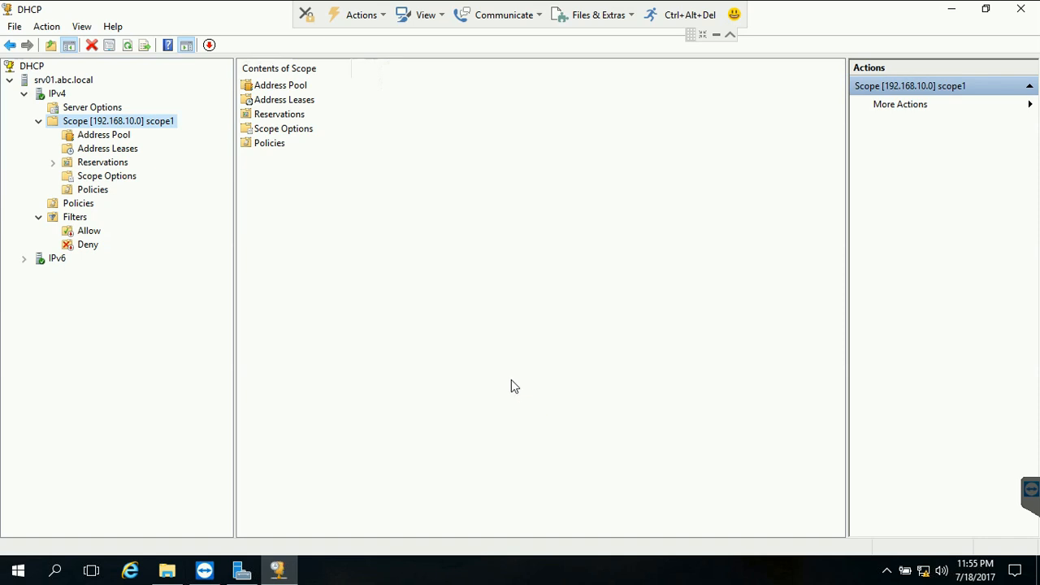